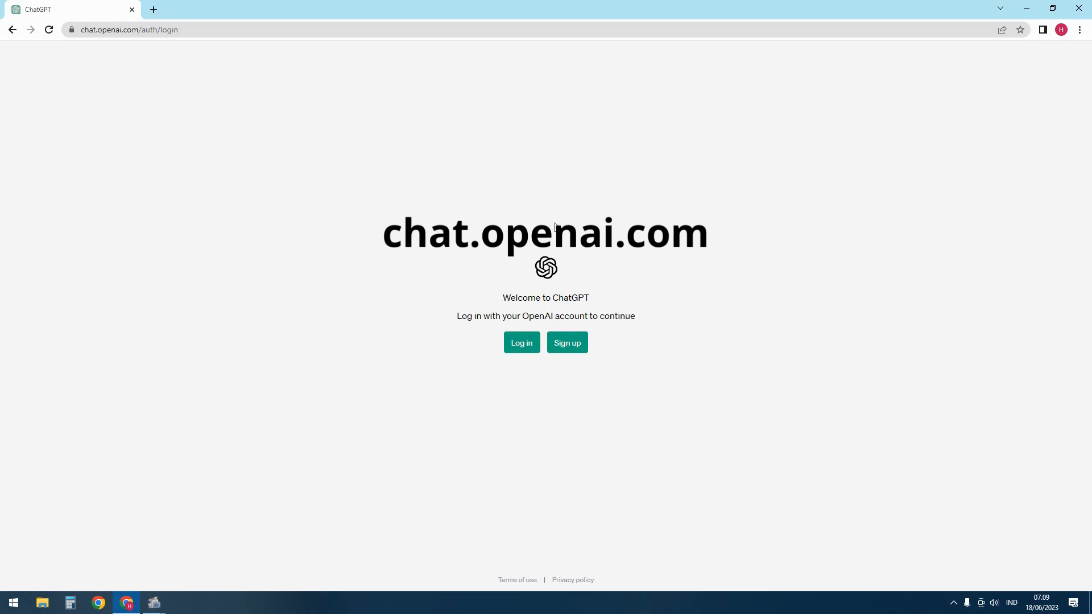
Log in to ChatGPT with the existing Google account.
{"action": "left_click", "coordinate": [524, 348]}
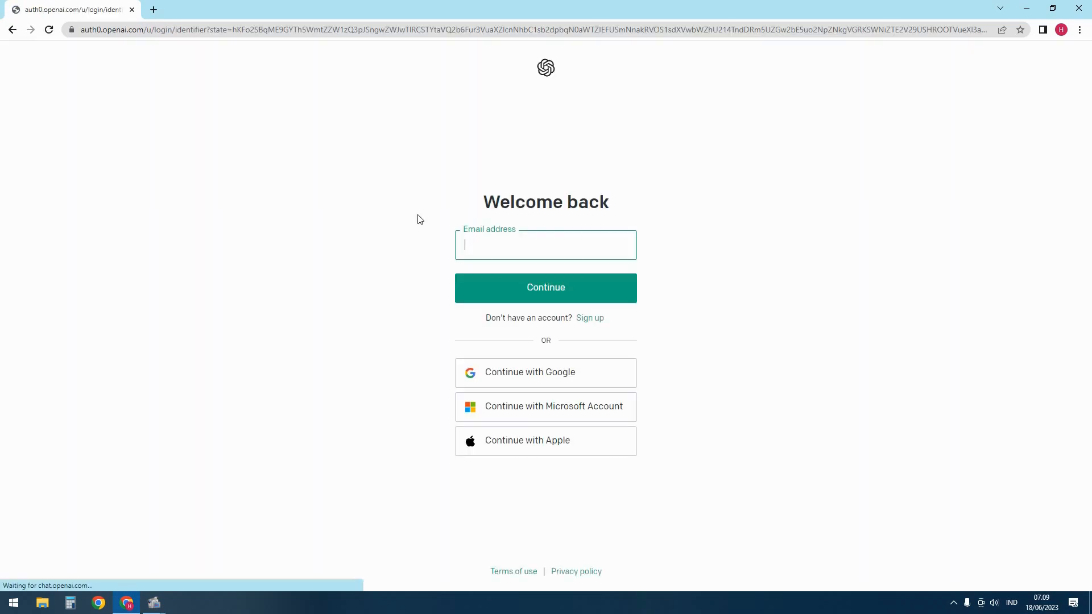
{"action": "left_click", "coordinate": [563, 376]}
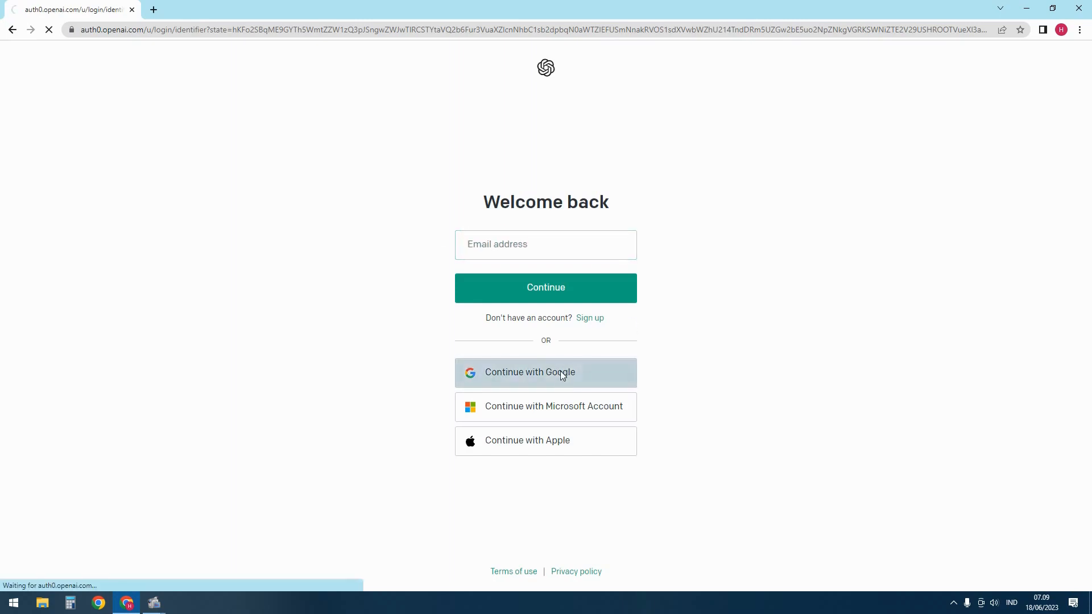
{"action": "left_click", "coordinate": [507, 295]}
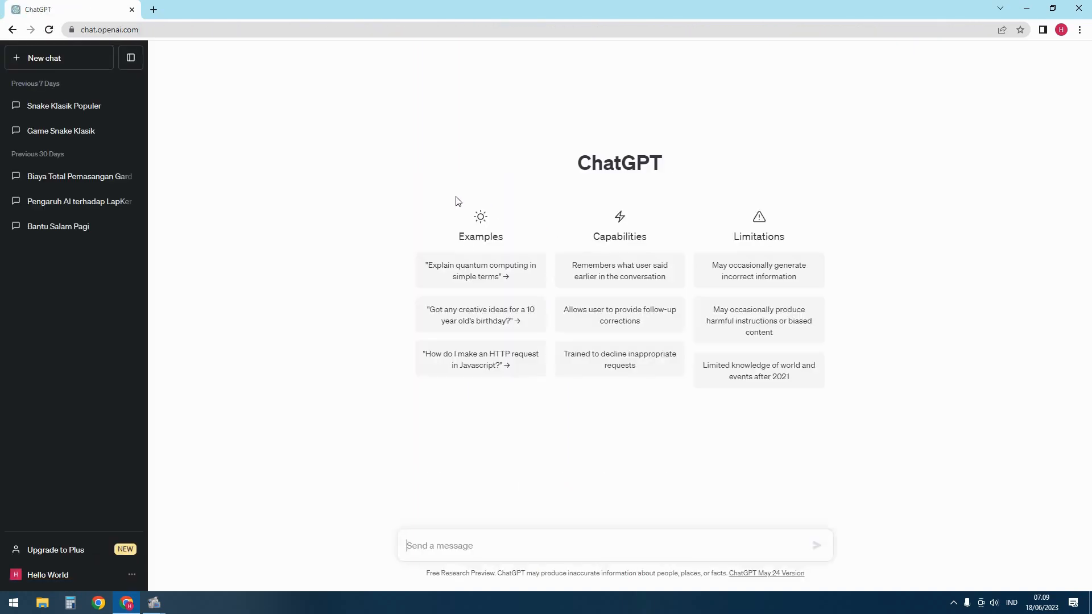
Start a new chat and send the prompt "jelaskan siklus hujan".
{"action": "left_click", "coordinate": [46, 66]}
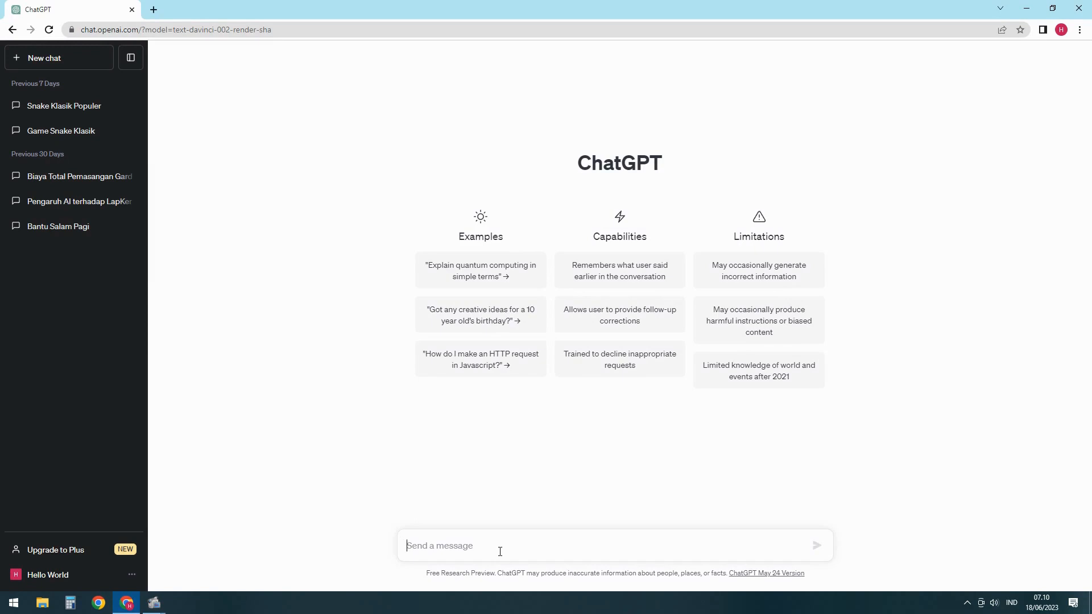
{"action": "type", "text": "jelaskan siklus"}
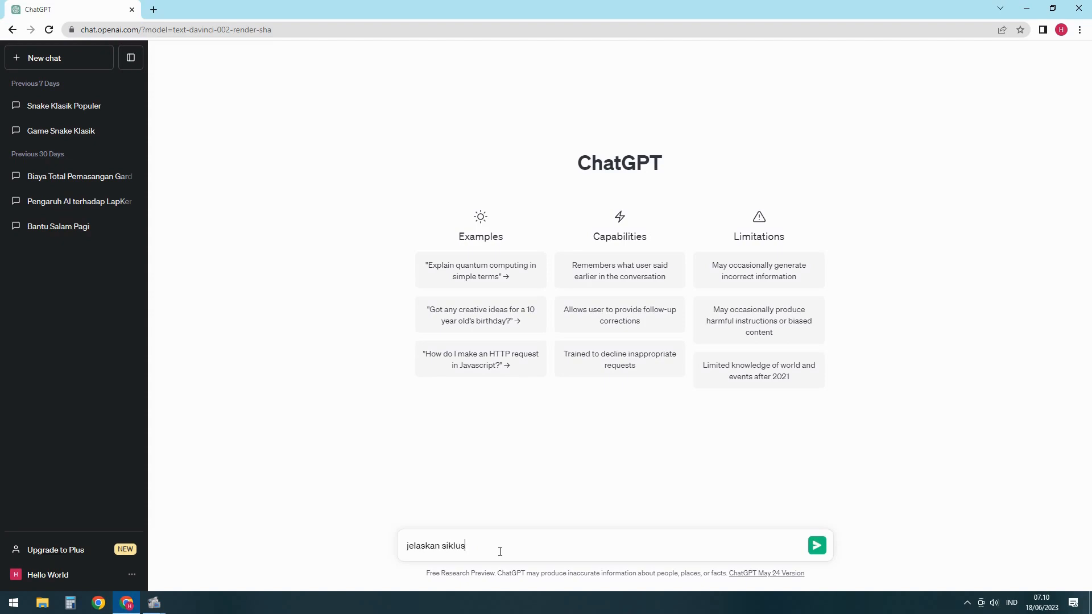
{"action": "type", "text": "hujan"}
{"action": "left_click", "coordinate": [817, 550]}
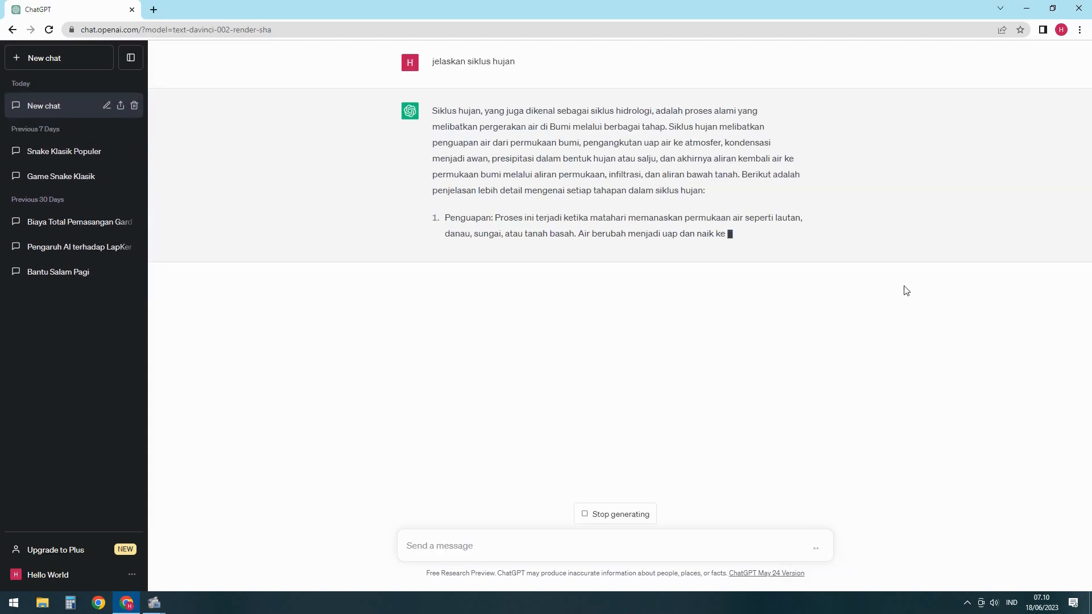
Send the follow-up questions "apakah hujan membuat sakit?" and "hujan terbesar yang pernah terjadi" in the rain cycle chat.
{"action": "left_click", "coordinate": [507, 550]}
{"action": "type", "text": "apo"}
{"action": "type", "text": "kah h"}
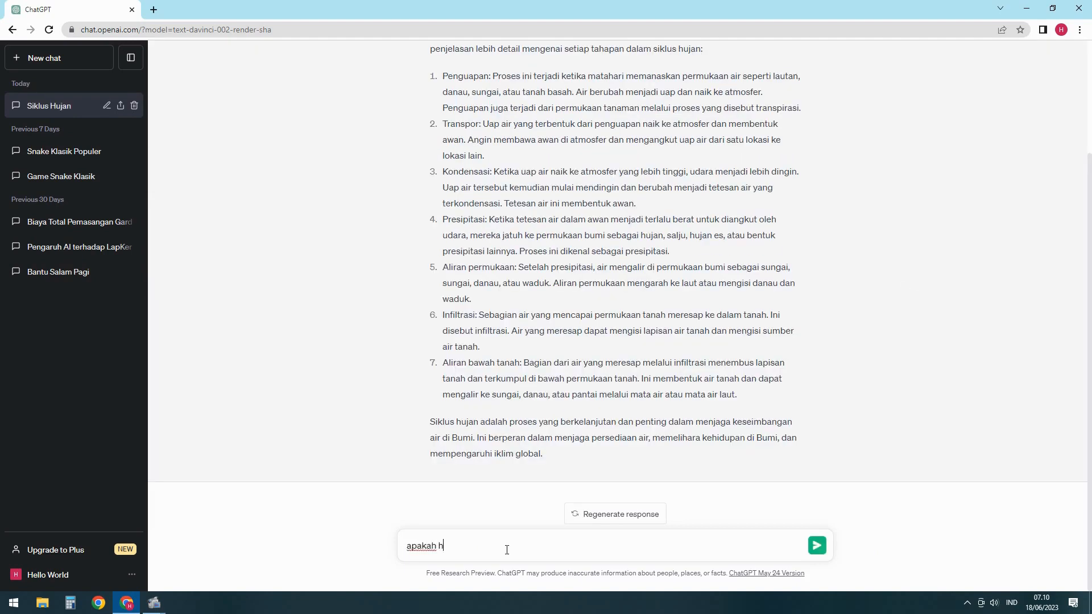
{"action": "type", "text": "ujan membuat sakit?"}
{"action": "left_click", "coordinate": [819, 552]}
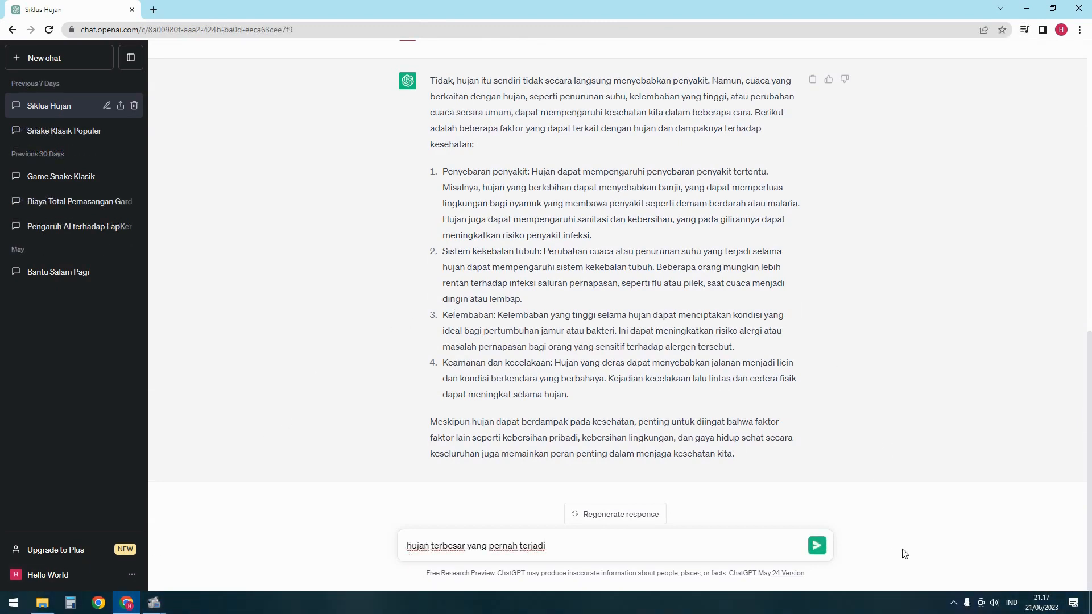
{"action": "left_click", "coordinate": [817, 545]}
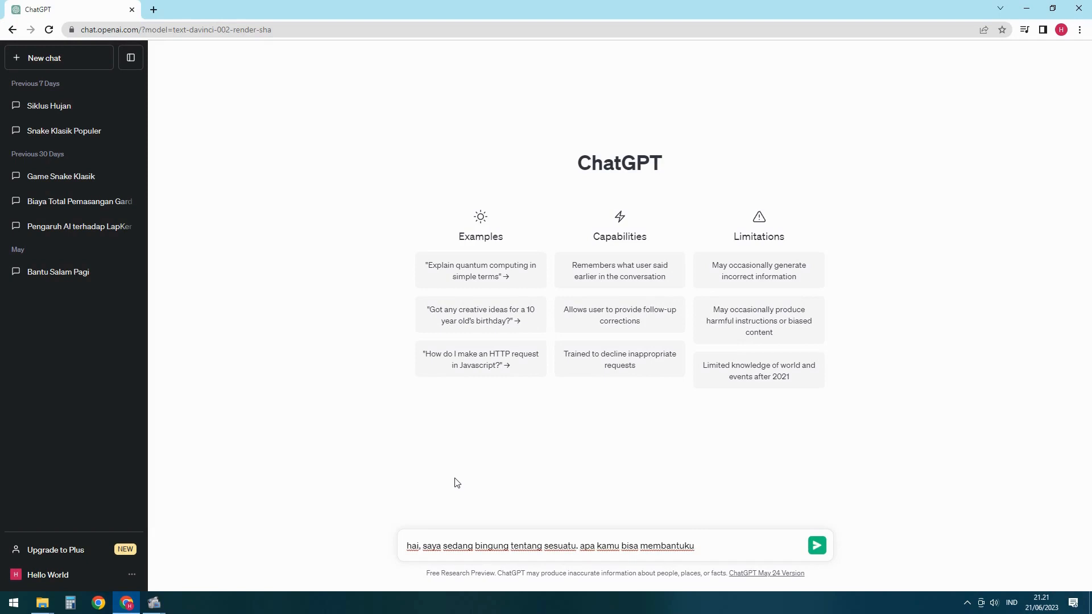
Complete the message as "hai, saya sedang bingung tentang sesuatu. apa kamu bisa membantuku dengan idemu?" and send it.
{"action": "type", "text": "dengan idemu?"}
{"action": "key", "text": "Return"}
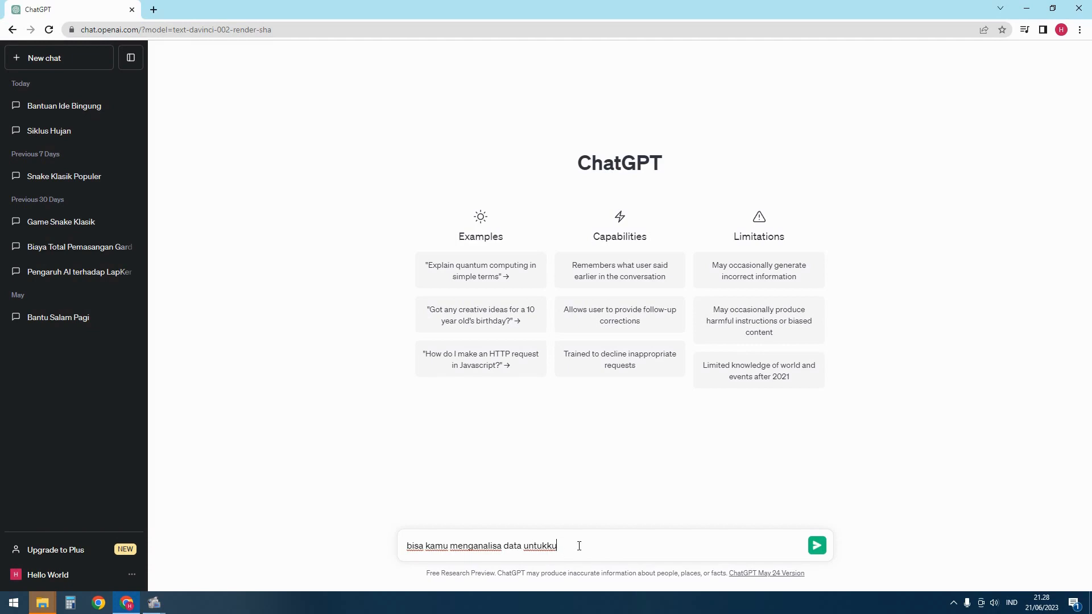
Send the data analysis request, and ask "langkah apa yang harus dilakukan untuk meningkatkan laju pertumbuhan ekonominya".
{"action": "key", "text": "BackSpace"}
{"action": "left_click", "coordinate": [819, 548]}
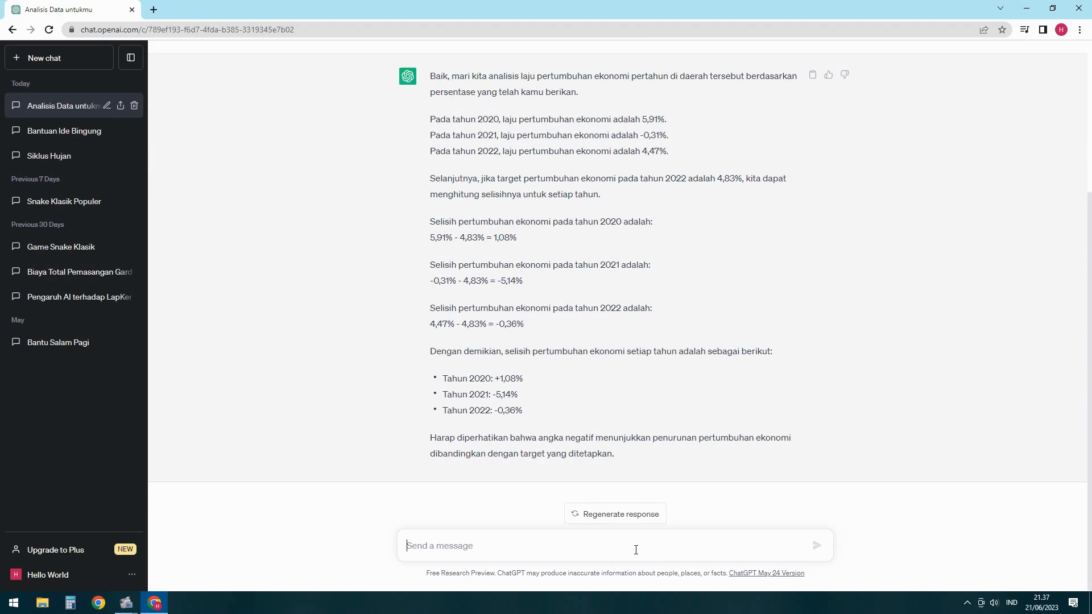
{"action": "type", "text": "langkah apa yang harus dilakukan untuk meningkatkan laju pertumbuhan ekonomi"}
{"action": "type", "text": "nya"}
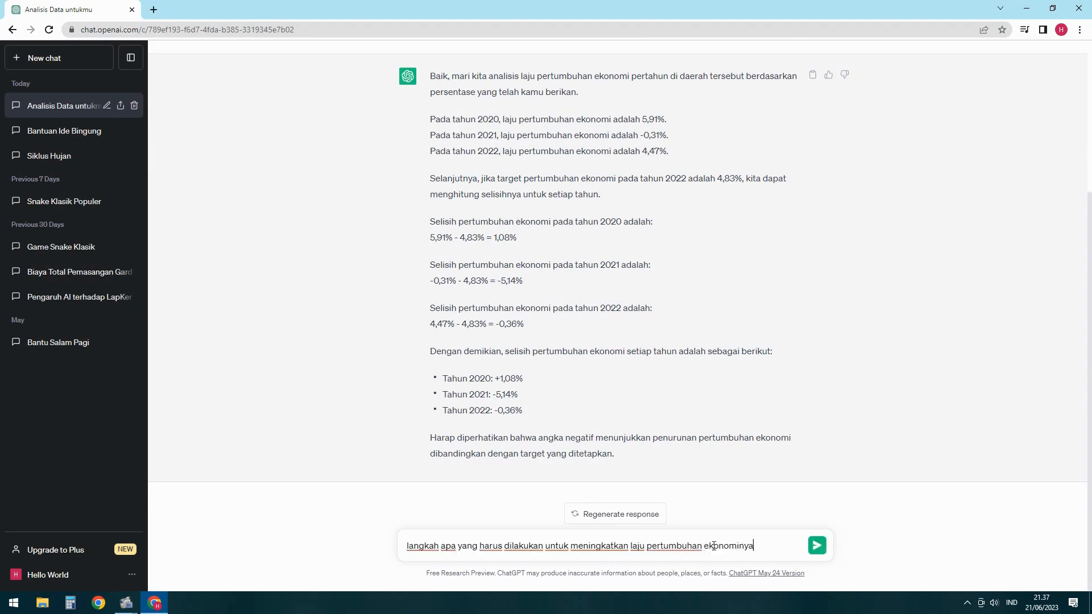
{"action": "key", "text": "Return"}
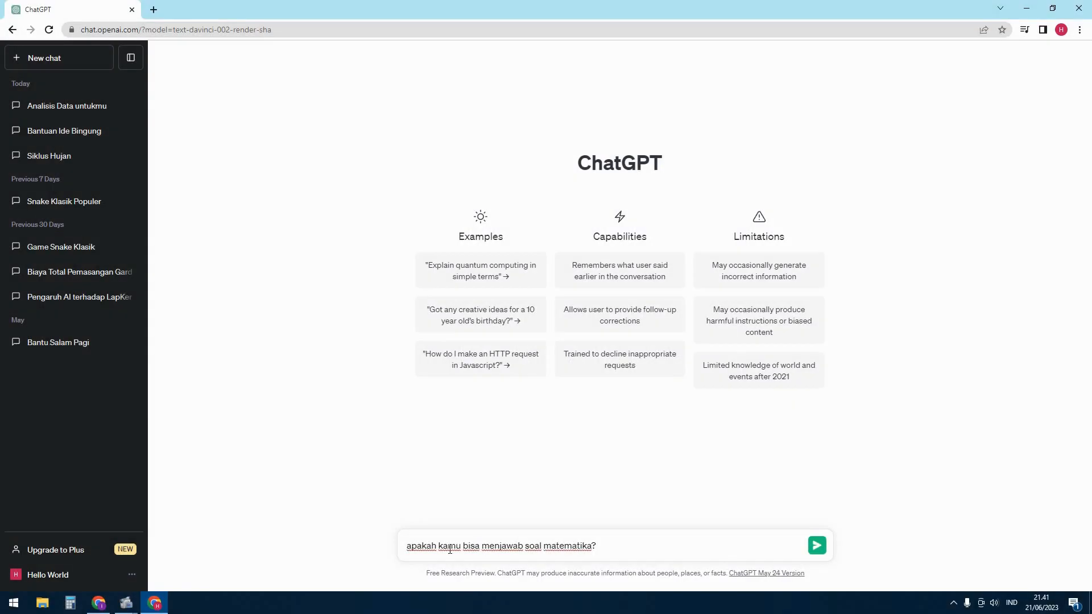
Send "apakah kamu bisa menjawab soal matematika?" and submit "selesaikan persamaan berikut 3x = 5x – 12".
{"action": "left_click", "coordinate": [817, 549]}
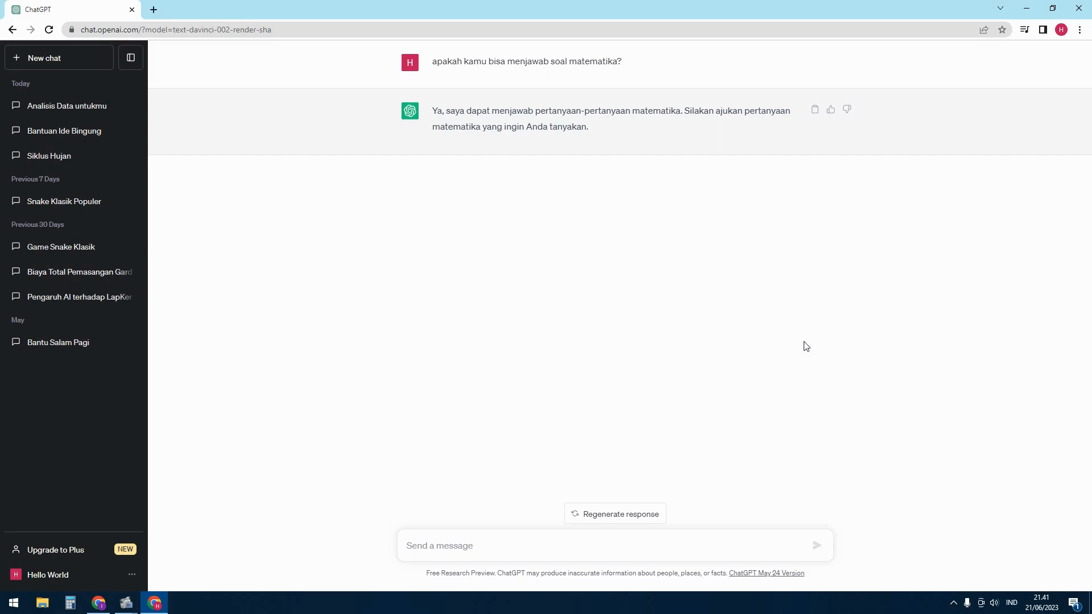
{"action": "type", "text": "selesaikan persamaan berikut 3x = 5x – 12"}
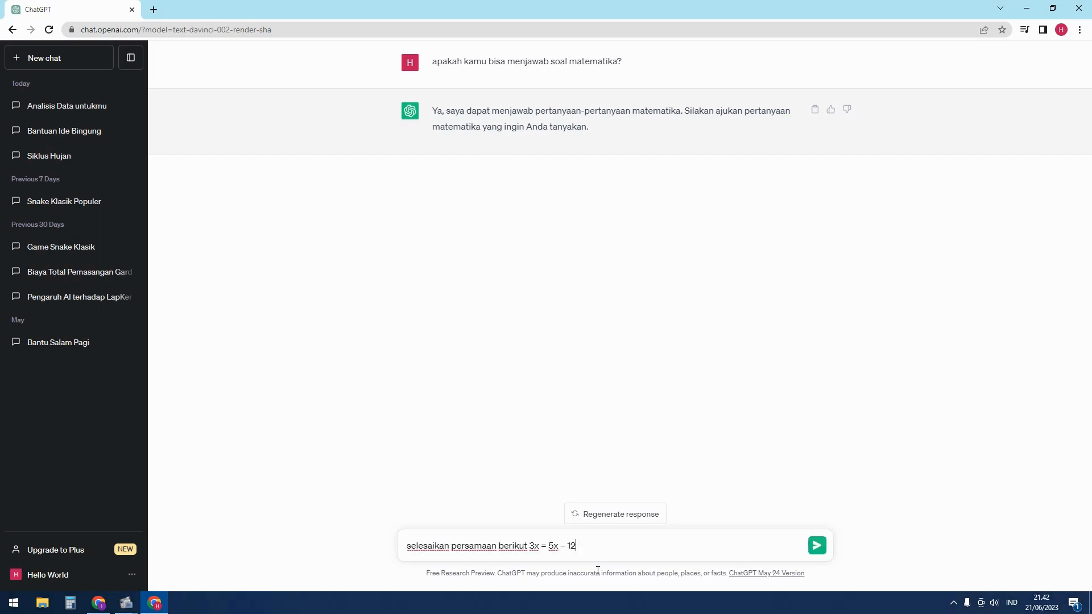
{"action": "left_click", "coordinate": [818, 546]}
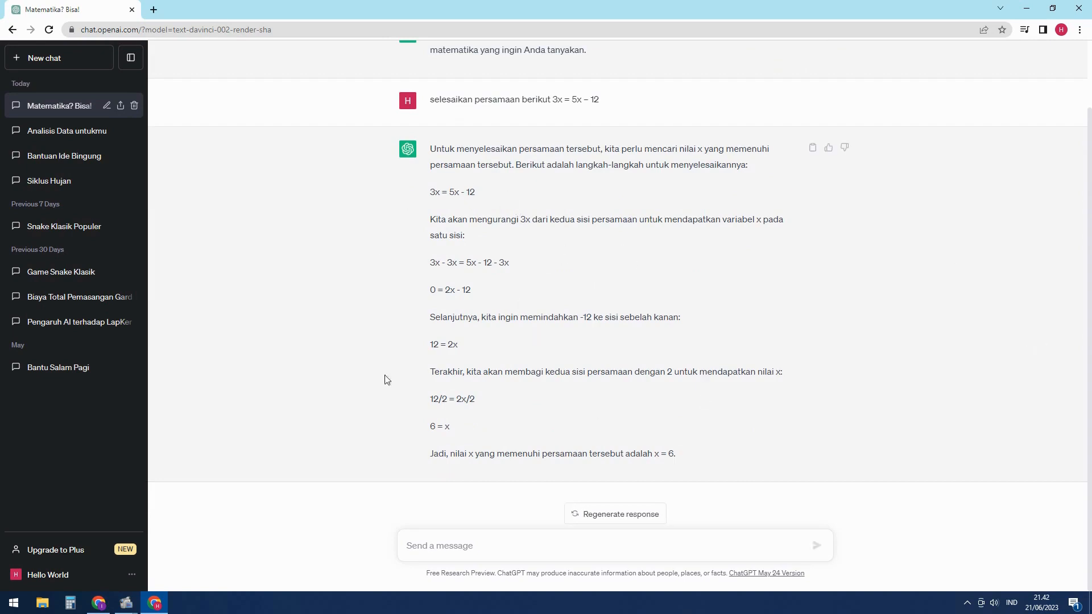
Submit the next word problem ("Tujuh tahun yang lalu umur ayah sama dengan 6 kali...") asking for the father's current age.
{"action": "type", "text": "soal selanjutnya Tujuh tahun yang lalu umur ayah sama dengan 6 kali umur budi. Empat tahun yang akan datang 2 kali umur ayah sama dengan 5 kali umur budi ditambah 9 tahun. Umur ayah sekarang adalah ..."}
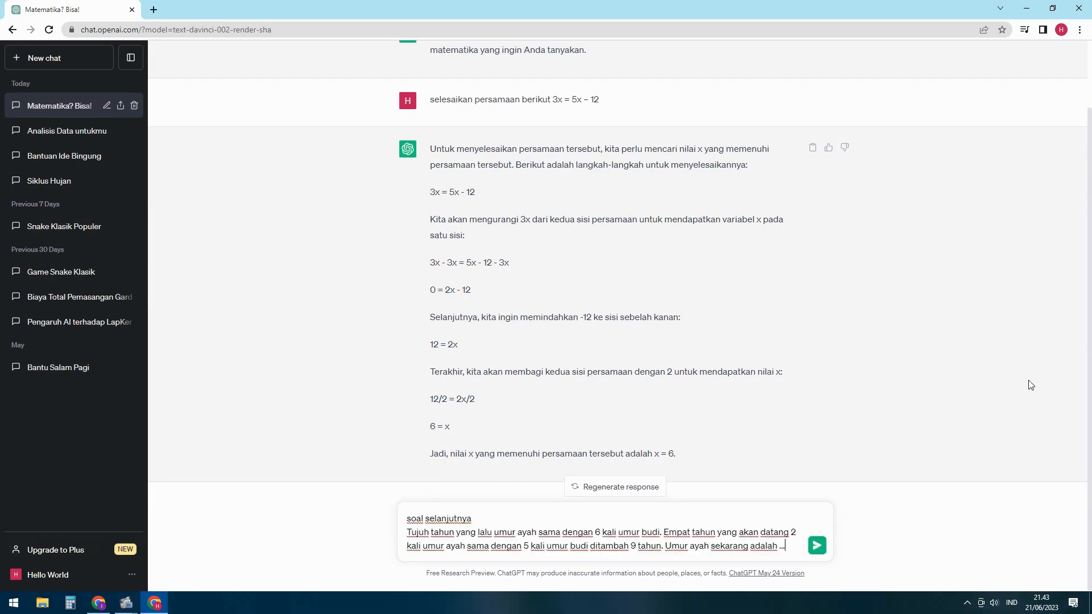
{"action": "left_click", "coordinate": [817, 547]}
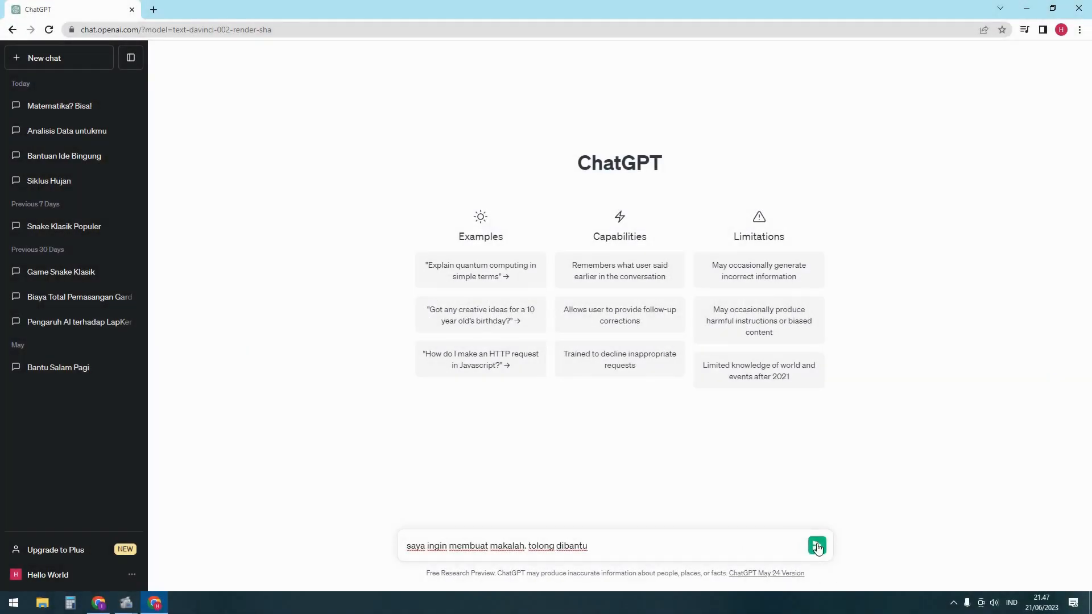
Send the request for help with a paper, and ask "buatkan makalah dengan judul pengaruh teknologi terhadap gaya hidup manusia".
{"action": "left_click", "coordinate": [817, 547]}
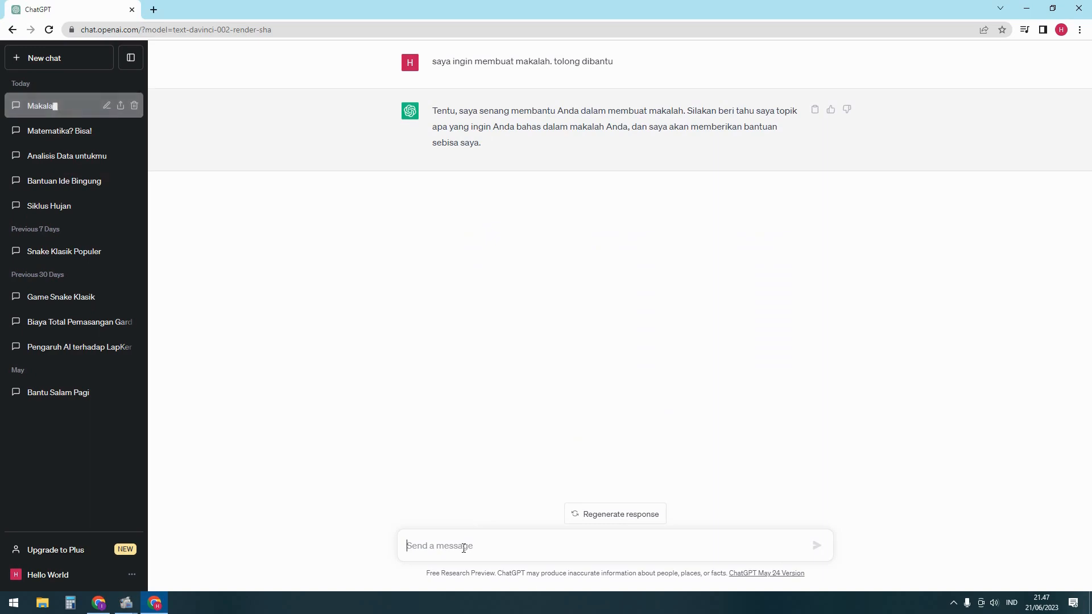
{"action": "type", "text": "buatkan makalah dengan judul pengaruh teknologi terhadap gaya"}
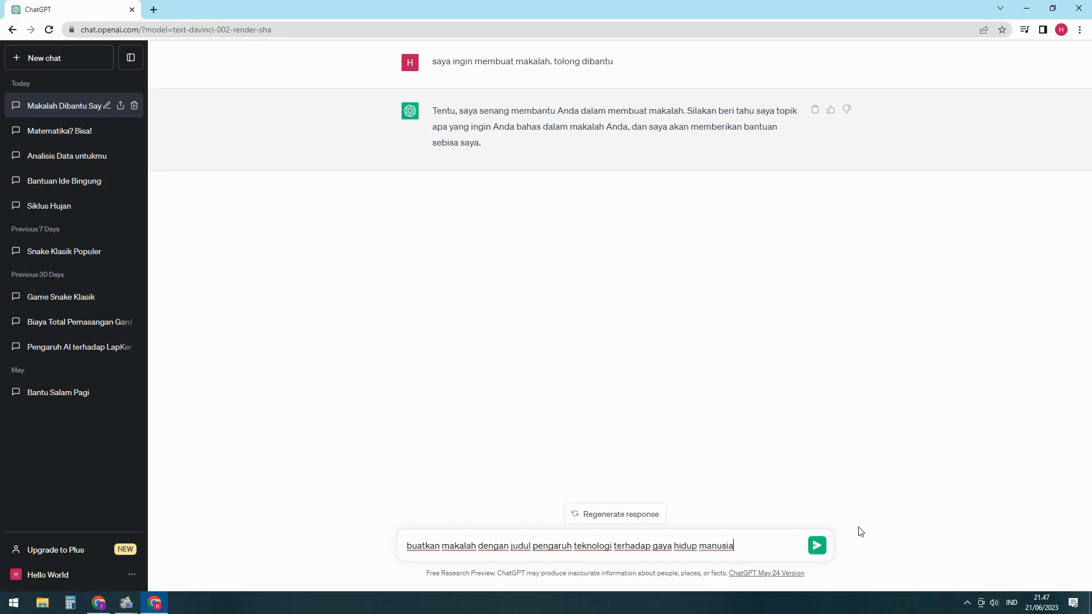
{"action": "left_click", "coordinate": [814, 546]}
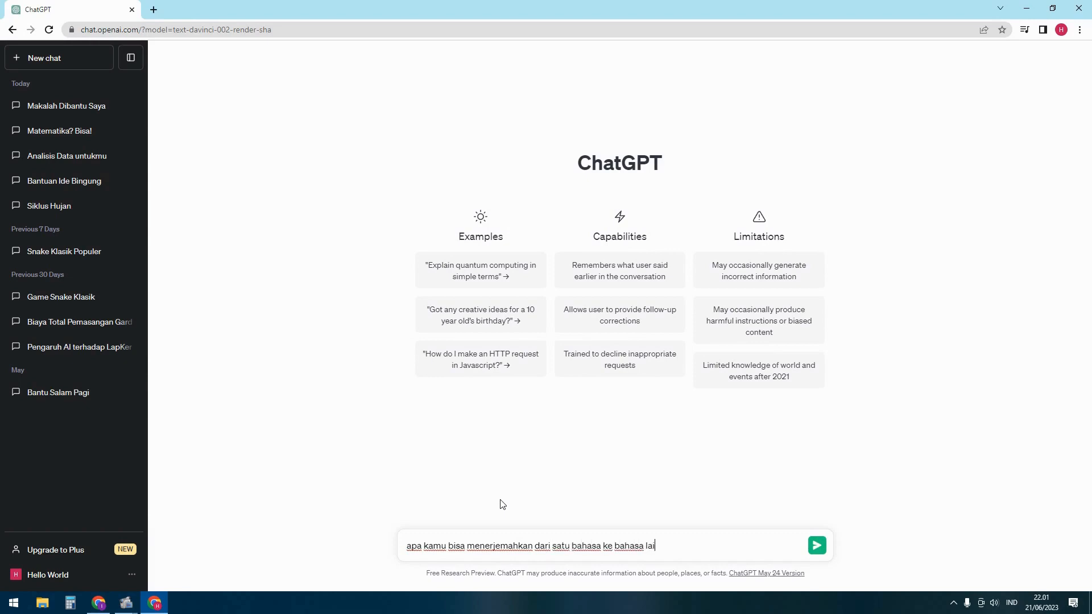
Send the question about translating between languages, and request "artikan "aku jelek dan aku bangga" dalam semua bahasa".
{"action": "key", "text": "Return"}
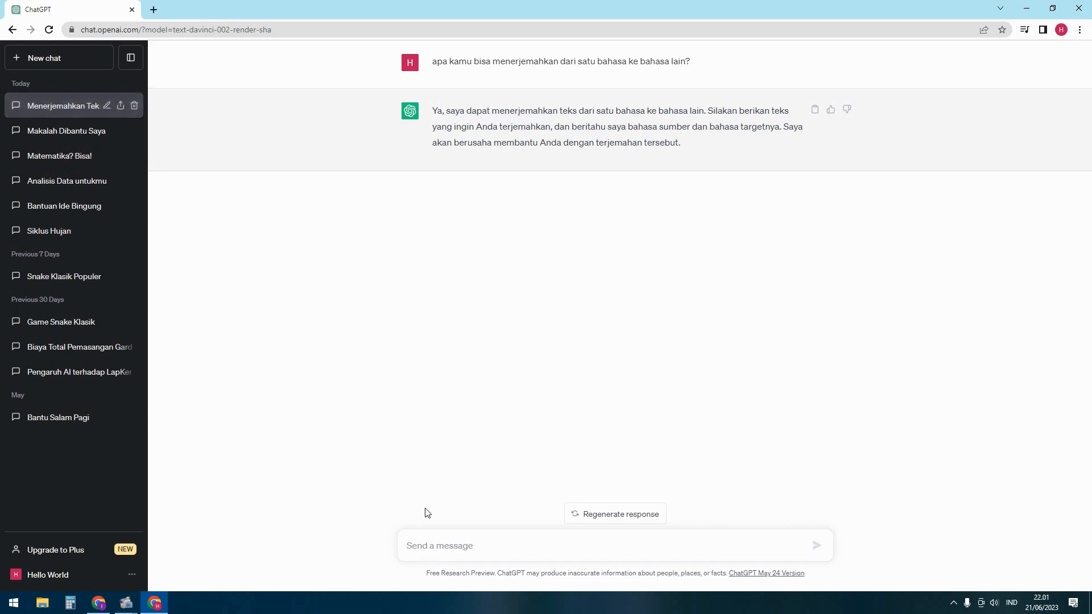
{"action": "type", "text": "artikan"}
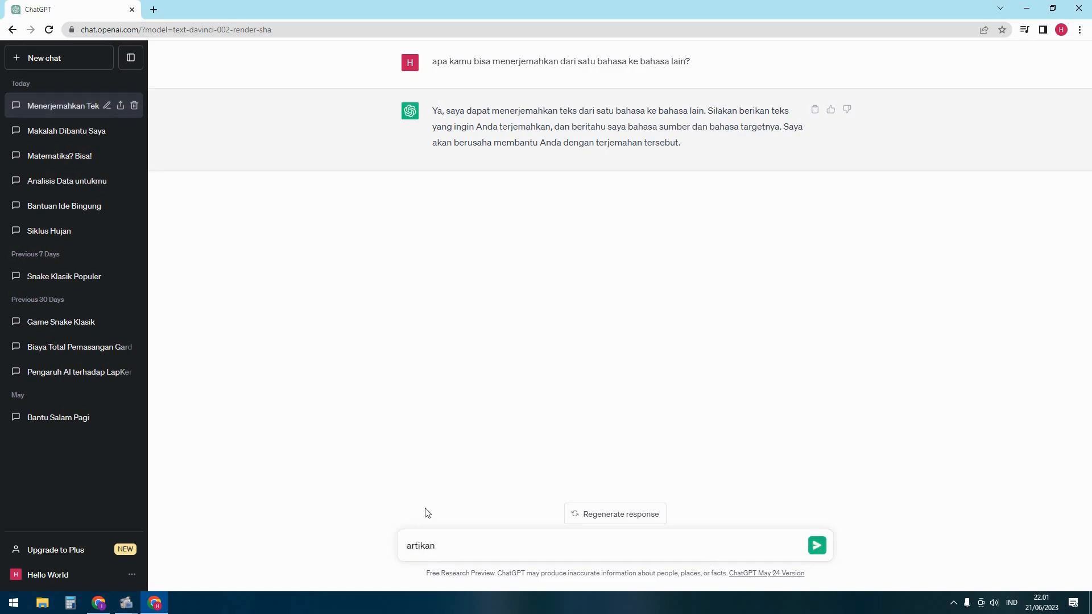
{"action": "type", "text": " \""}
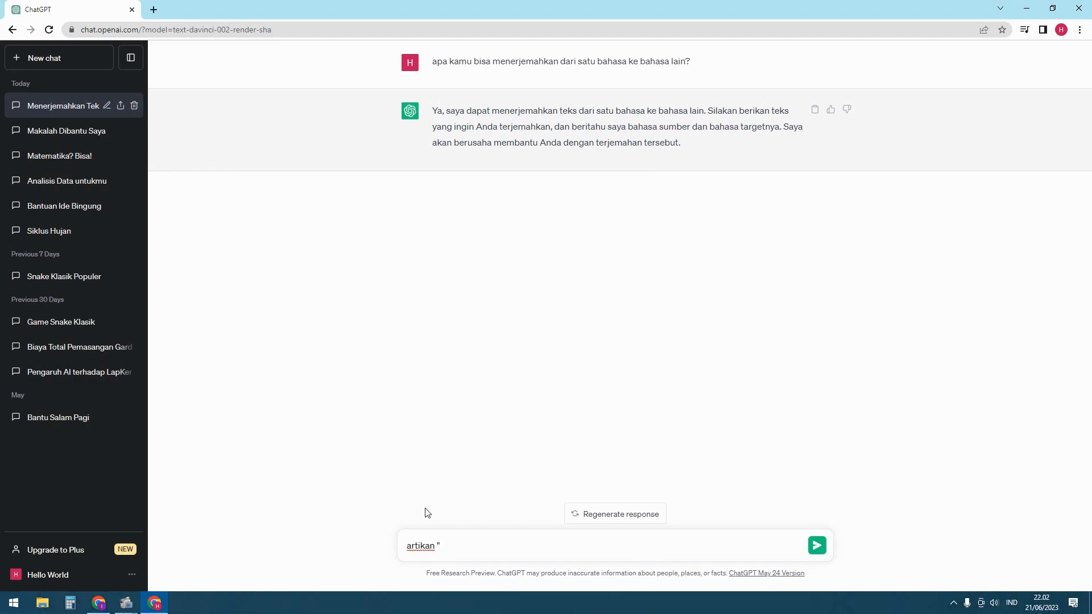
{"action": "type", "text": "aku je"}
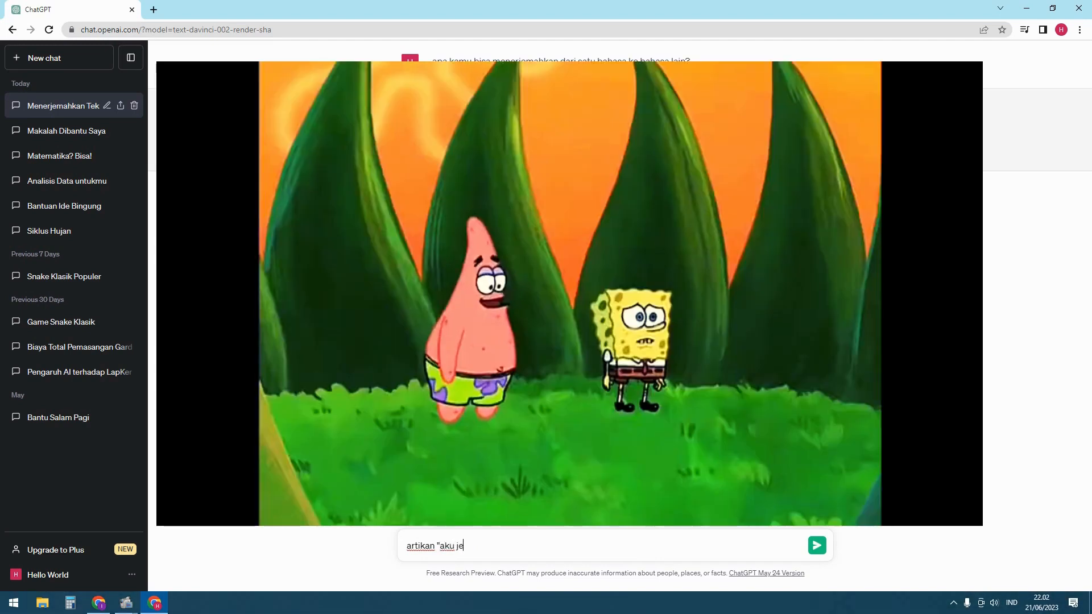
{"action": "type", "text": "lek dan aku bangg"}
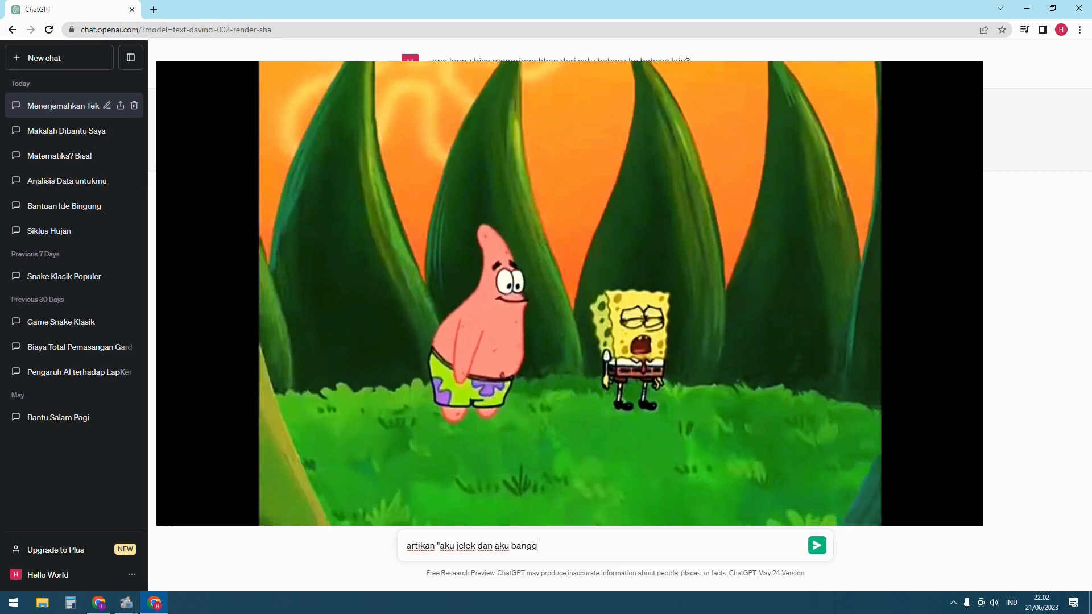
{"action": "type", "text": "a"}
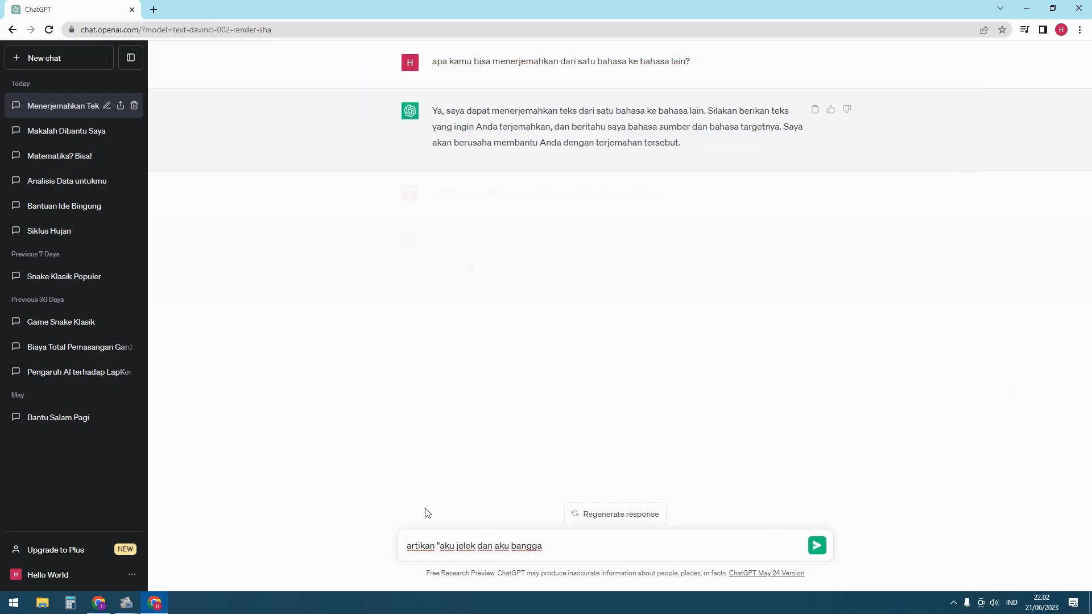
{"action": "type", "text": "\" dalam semua bahasa"}
{"action": "key", "text": "Return"}
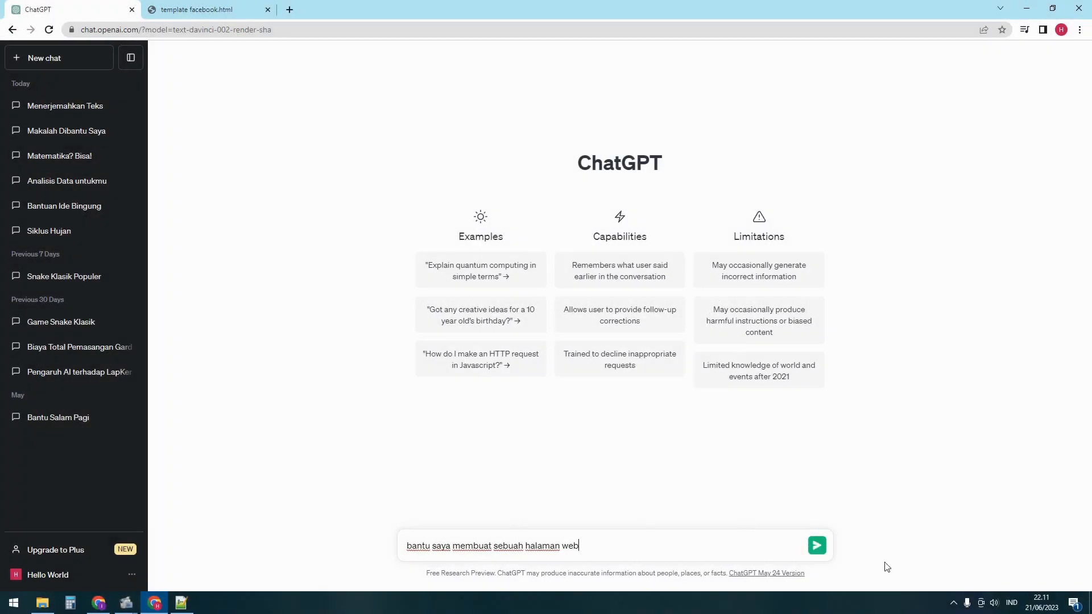
Send the request "bantu saya membuat sebuah halaman web" and copy the HTML code generated for the Facebook-like page.
{"action": "left_click", "coordinate": [819, 549]}
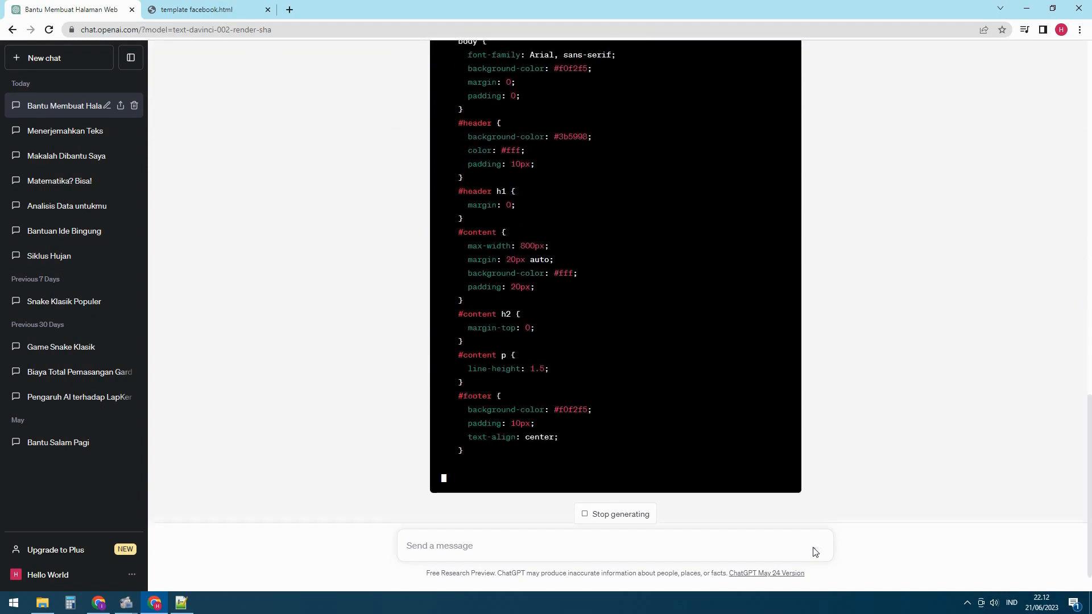
{"action": "scroll", "coordinate": [796, 342], "scroll_direction": "up", "scroll_amount": 3}
{"action": "left_click", "coordinate": [773, 156]}
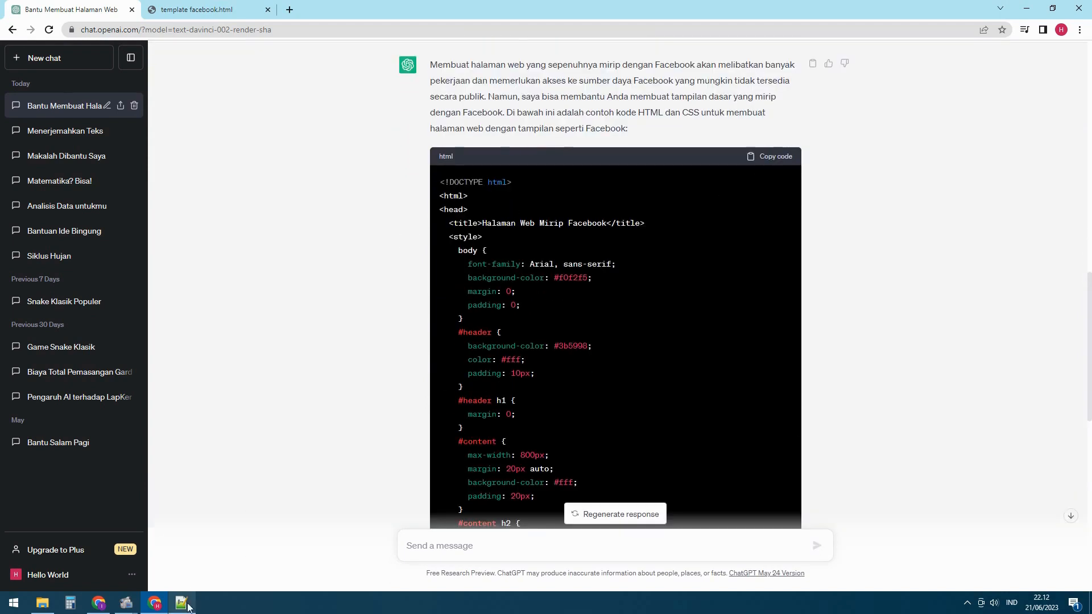
Switch to Notepad++, paste the copied code into template facebook.html and save the file.
{"action": "left_click", "coordinate": [181, 603]}
{"action": "key", "text": "ctrl+v"}
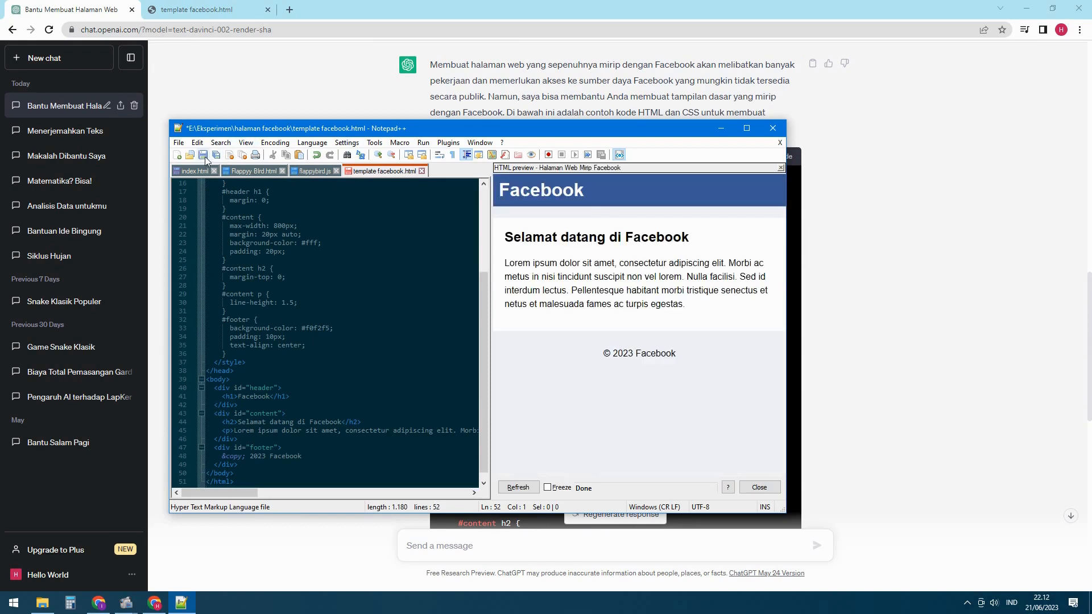
{"action": "left_click", "coordinate": [205, 160]}
Return to the browser, reload template facebook.html to preview the page, and dismiss the translation offer.
{"action": "left_click", "coordinate": [721, 128]}
{"action": "left_click", "coordinate": [257, 11]}
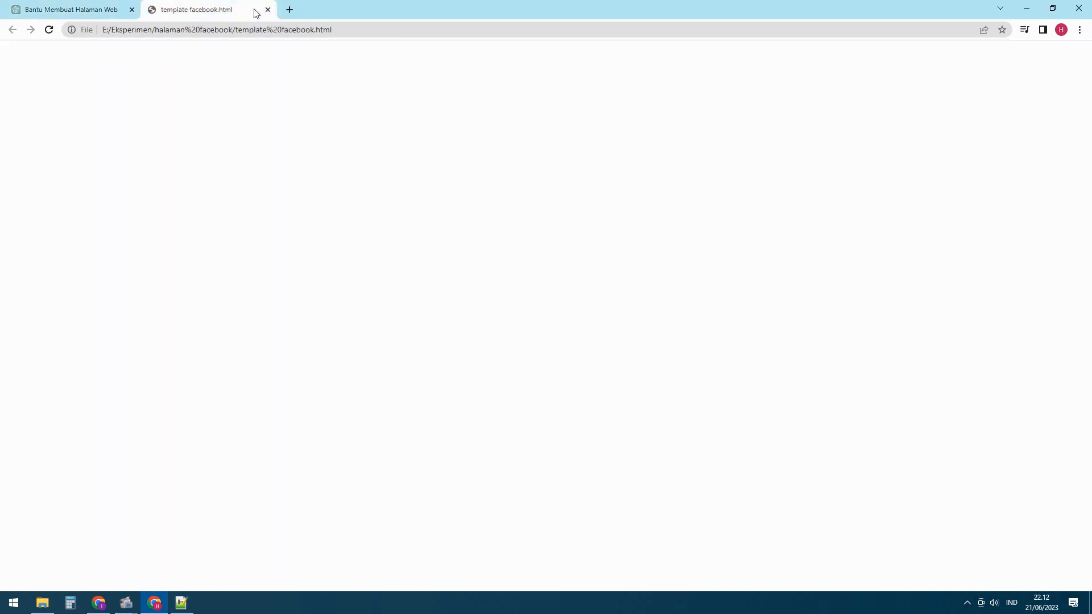
{"action": "left_click", "coordinate": [50, 29]}
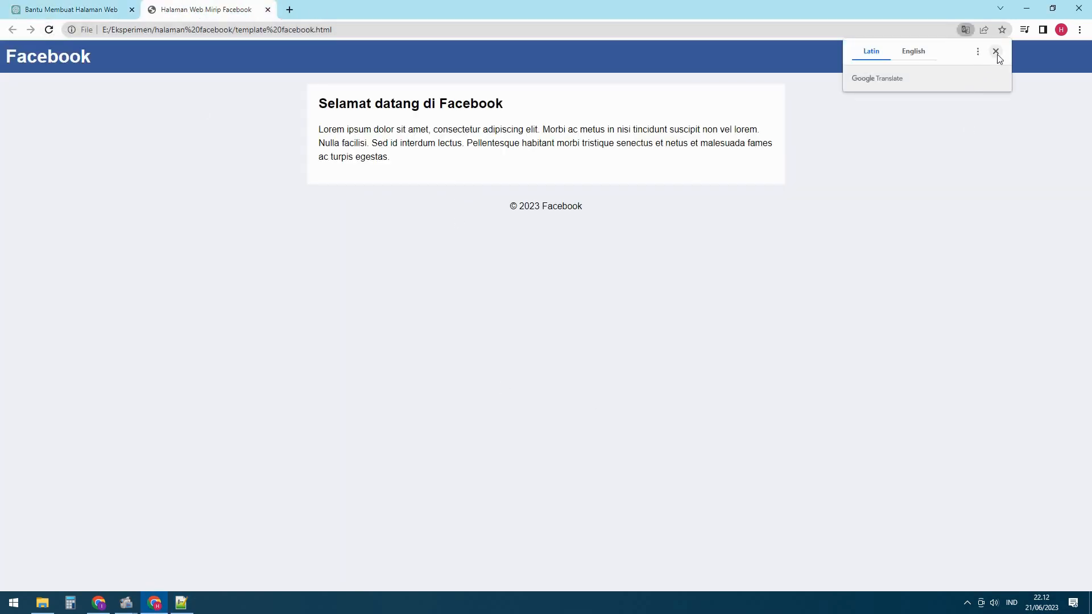
{"action": "left_click", "coordinate": [996, 52]}
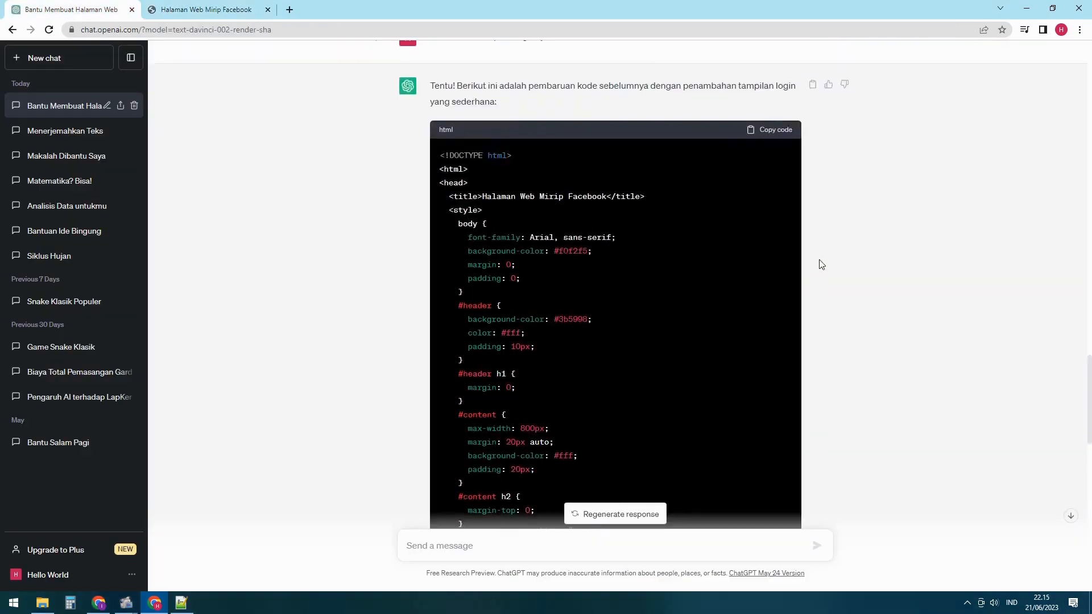
Copy the updated HTML code with the login view, replace the contents of template facebook.html with it in Notepad++, and save the file.
{"action": "scroll", "coordinate": [822, 260], "scroll_direction": "up", "scroll_amount": 4}
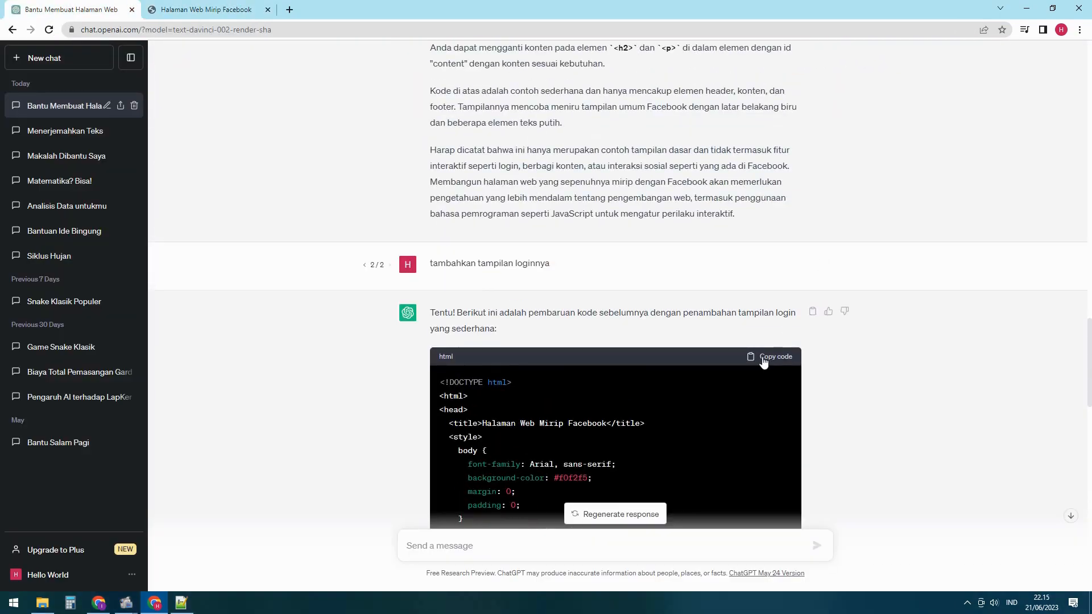
{"action": "left_click", "coordinate": [779, 356]}
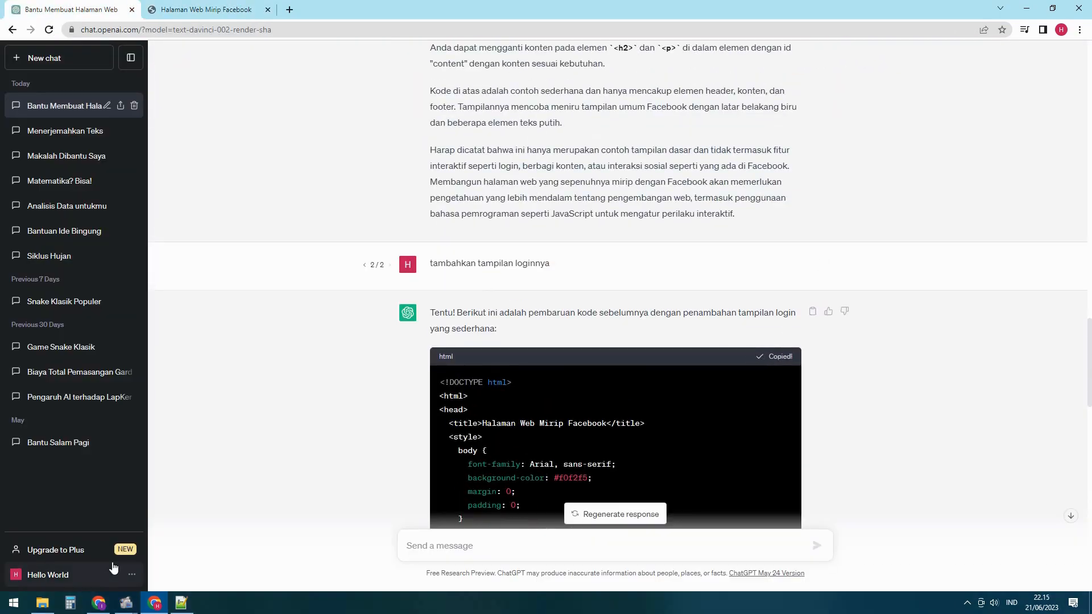
{"action": "left_click", "coordinate": [180, 603]}
{"action": "key", "text": "ctrl+a"}
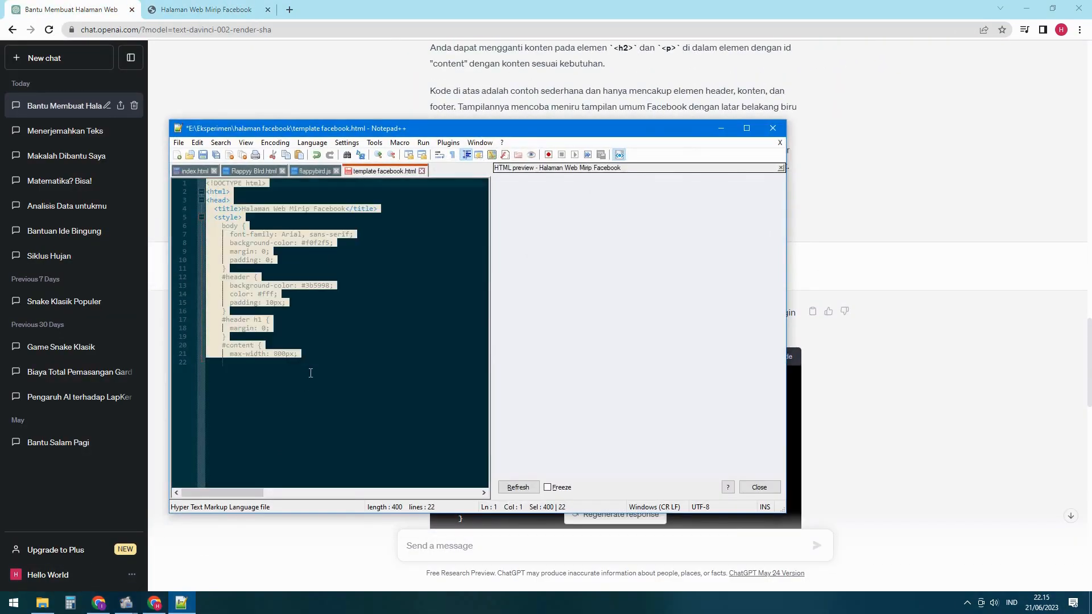
{"action": "key", "text": "ctrl+v"}
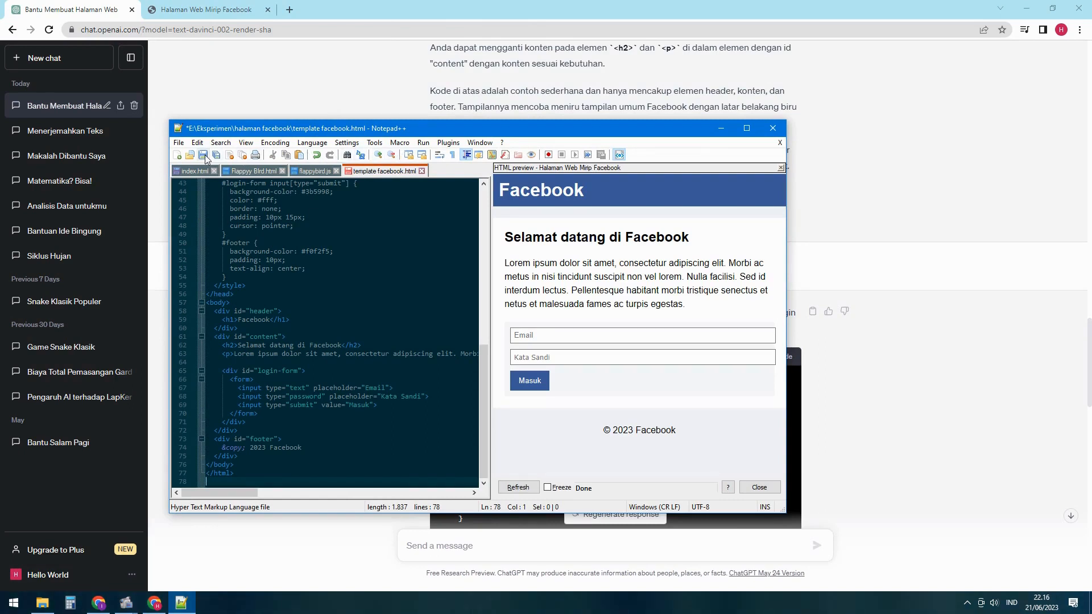
Switch back to the browser and reload template facebook.html to preview the page with its login form.
{"action": "left_click", "coordinate": [218, 4]}
{"action": "left_click", "coordinate": [49, 30]}
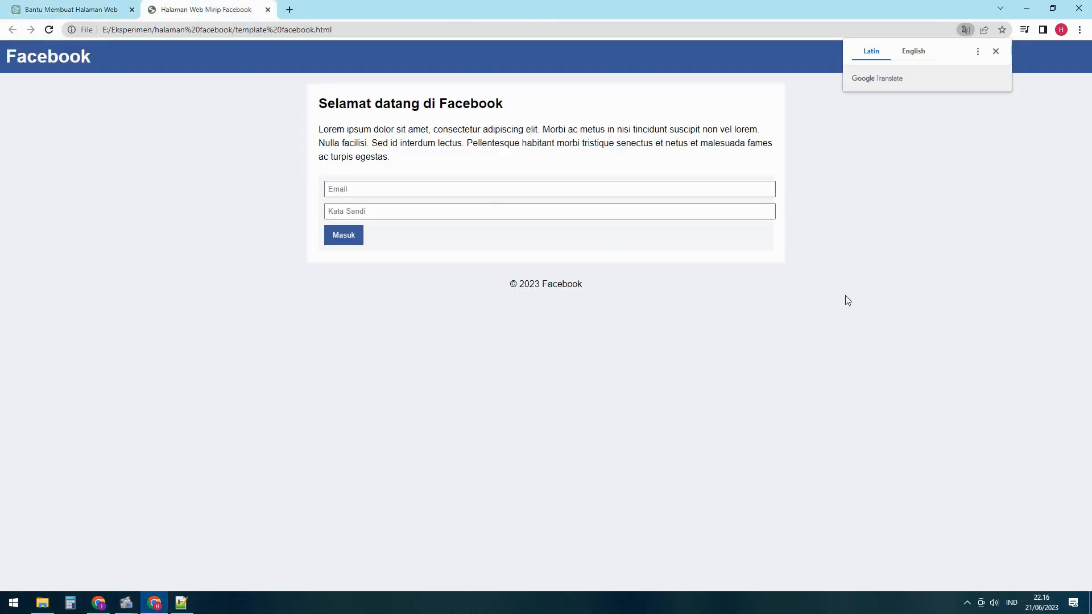
Return to the ChatGPT conversation and look through the generated code for the login form.
{"action": "left_click", "coordinate": [98, 7]}
{"action": "scroll", "coordinate": [615, 372], "scroll_direction": "down", "scroll_amount": 10}
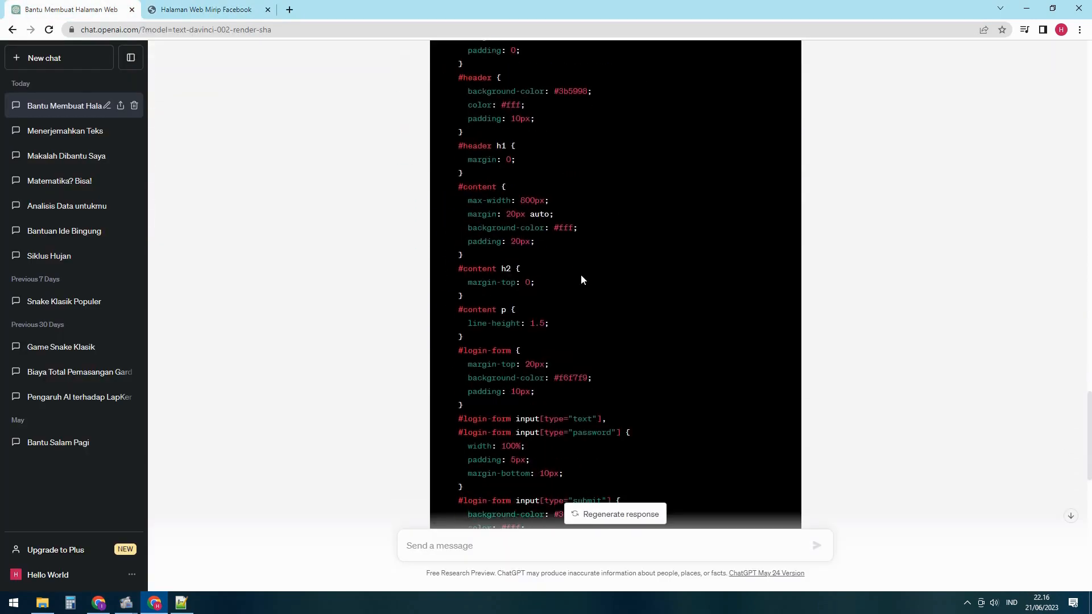
{"action": "scroll", "coordinate": [569, 282], "scroll_direction": "down", "scroll_amount": 4}
{"action": "scroll", "coordinate": [597, 287], "scroll_direction": "up", "scroll_amount": 4}
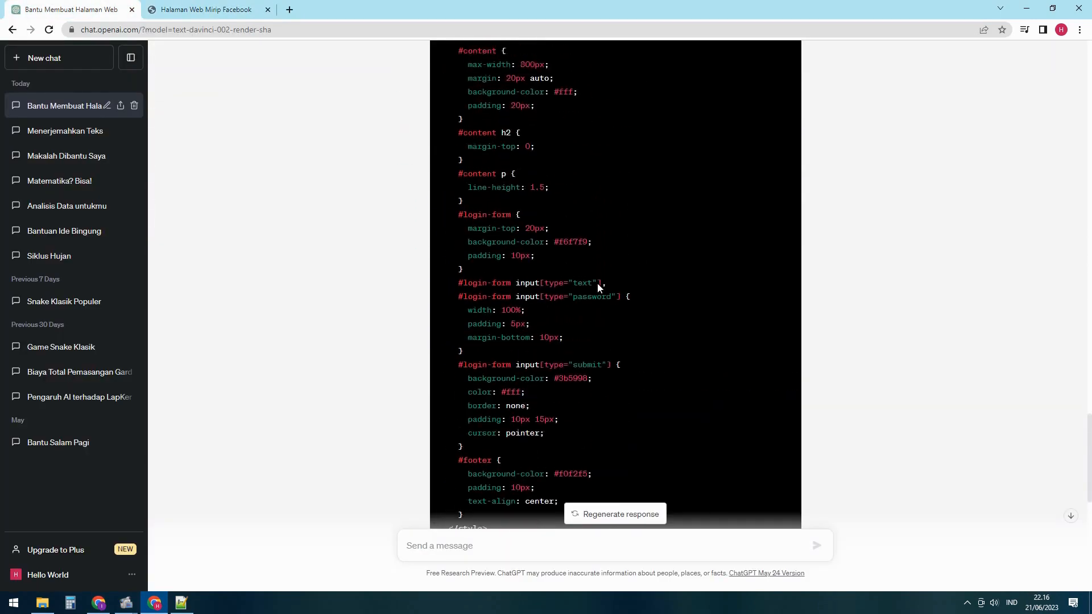
{"action": "scroll", "coordinate": [597, 287], "scroll_direction": "down", "scroll_amount": 6}
{"action": "scroll", "coordinate": [597, 283], "scroll_direction": "up", "scroll_amount": 9}
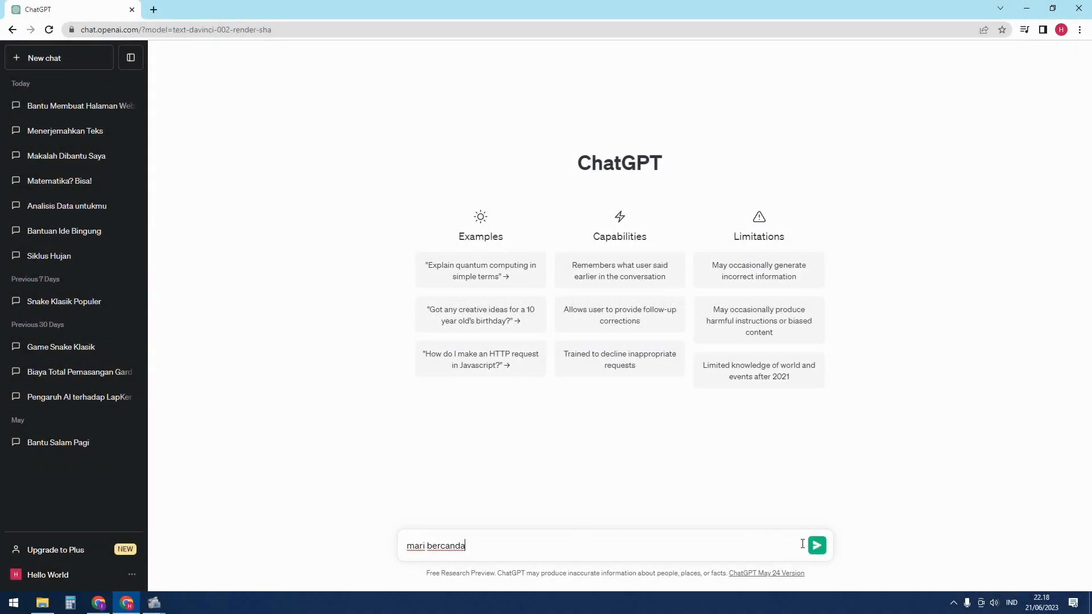
Send "mari bercanda" in the new chat, followed by "kita bermain teka teki. silahkan beri pertanyaan duluan".
{"action": "left_click", "coordinate": [817, 547]}
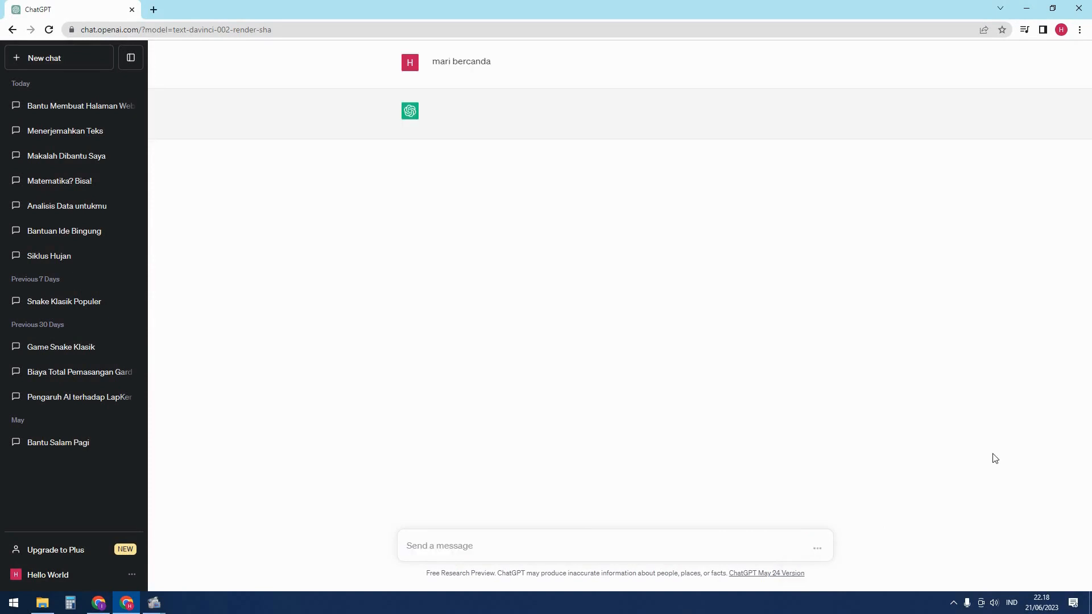
{"action": "type", "text": "kita bermain teka teki. silahkan beri pertanyaan duluan"}
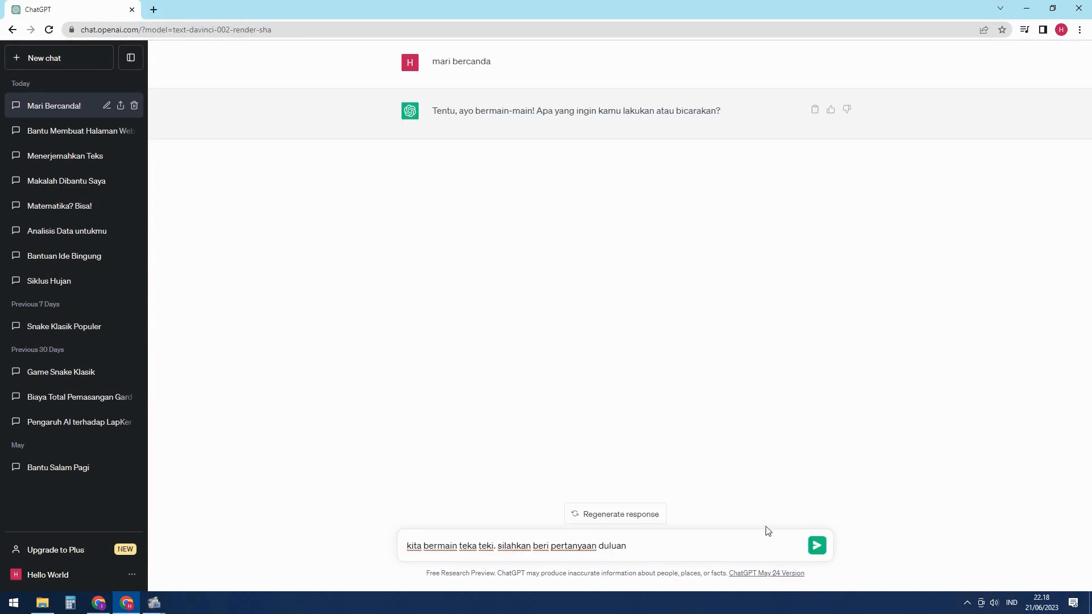
{"action": "left_click", "coordinate": [817, 547]}
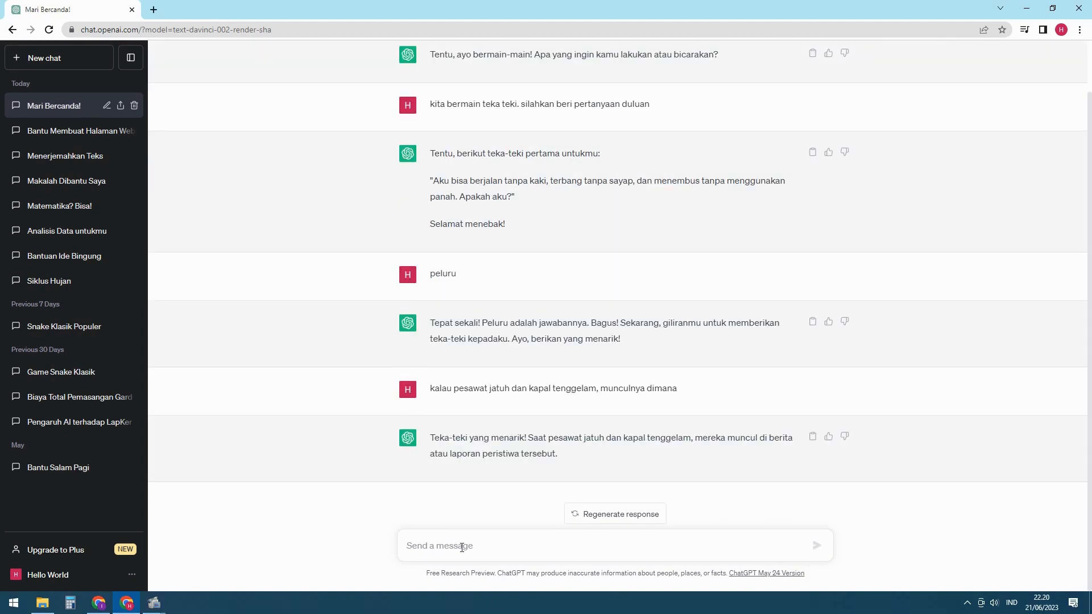
Write the reply "kamu benar, selanjutnya giliranmu" to ChatGPT's riddle answer.
{"action": "type", "text": "kamu benar,"}
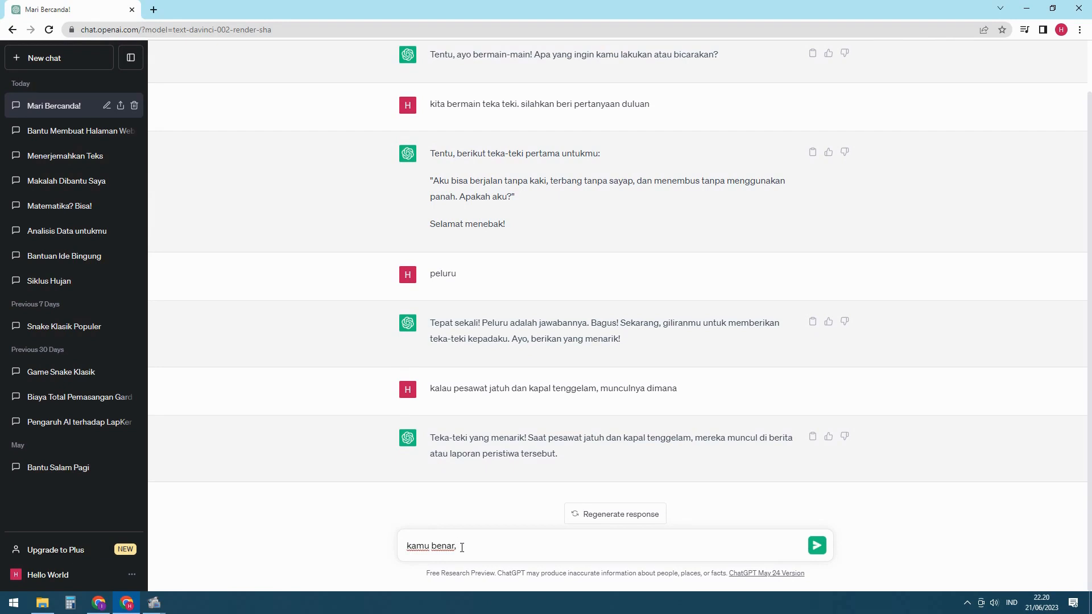
{"action": "type", "text": " selanjutnya giliranmu"}
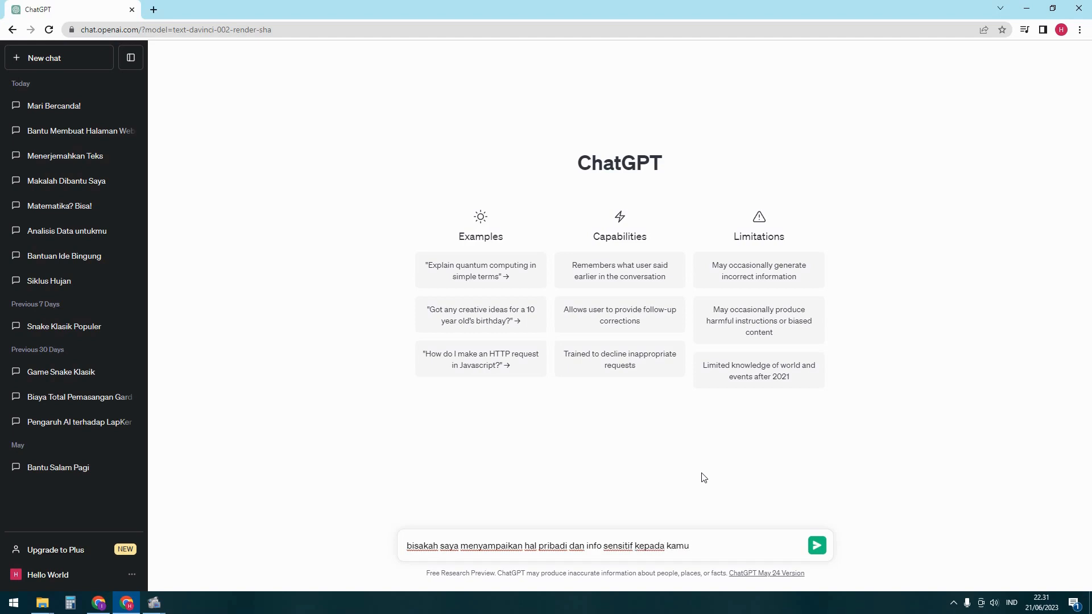
Send the question "bisakah saya menyampaikan hal pribadi dan info sensitif kepada kamu?" in a new chat.
{"action": "left_click", "coordinate": [817, 546]}
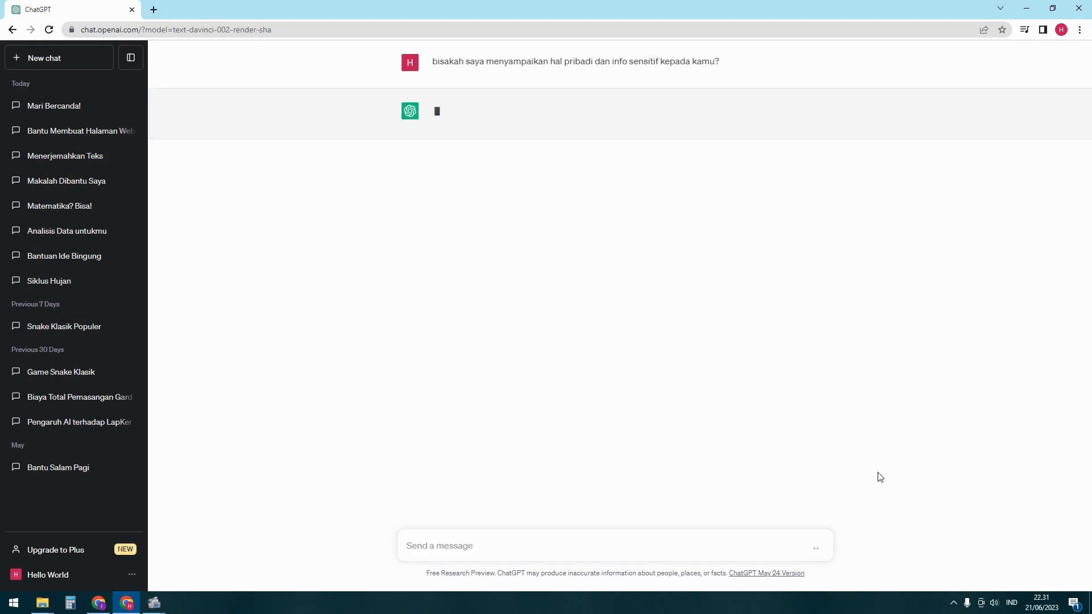